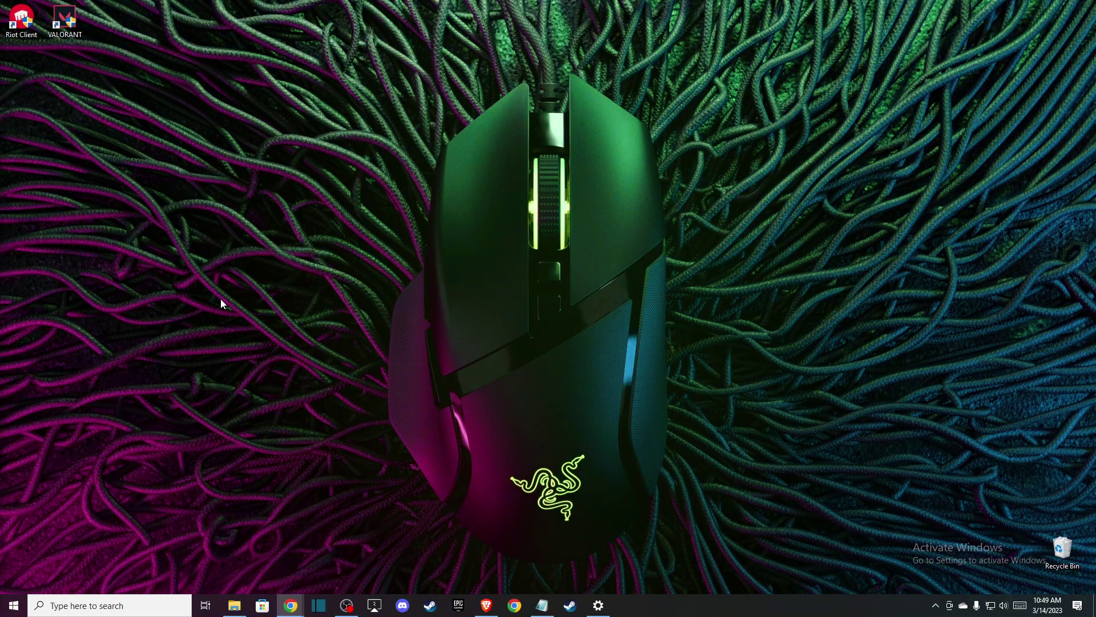
Open Environment Variables from System Properties and start a new user variable.
{"action": "left_click", "coordinate": [118, 607]}
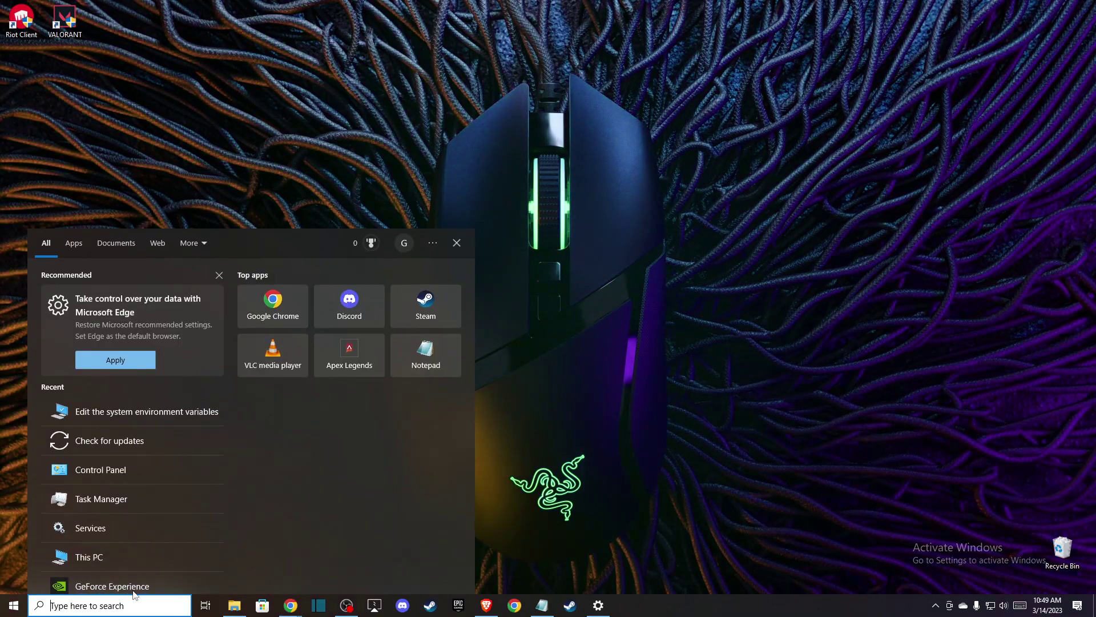
{"action": "left_click", "coordinate": [128, 413]}
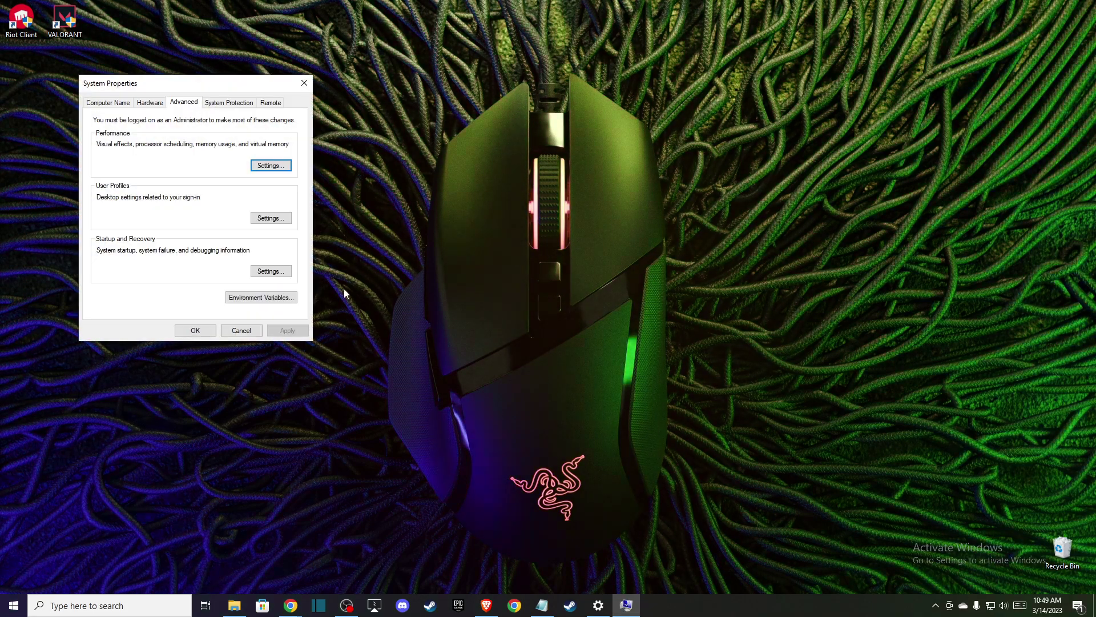
{"action": "left_click", "coordinate": [238, 299]}
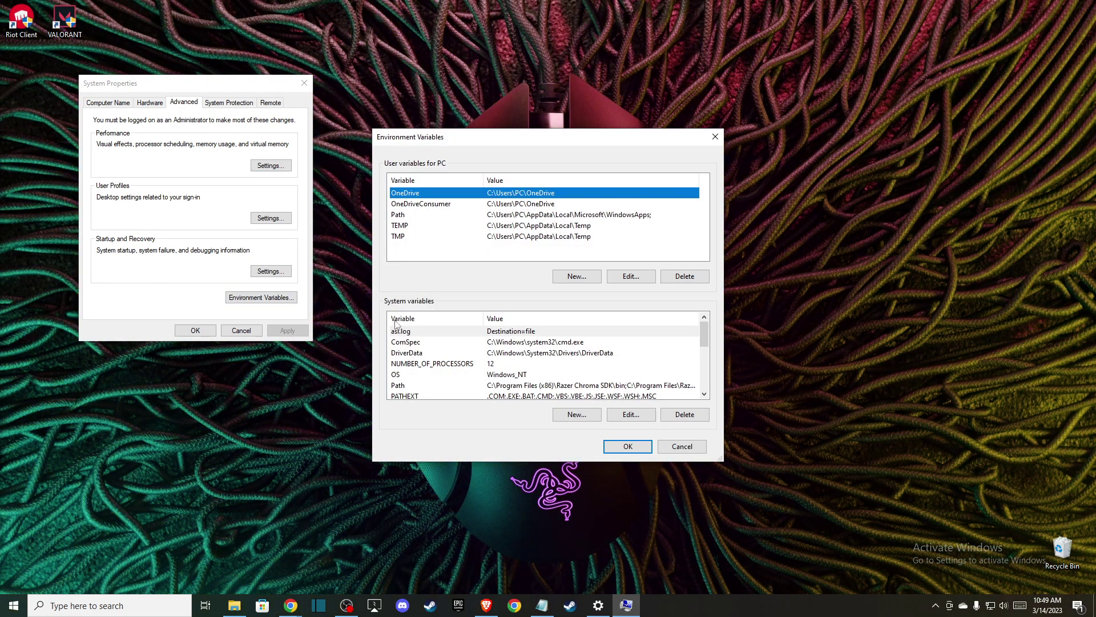
{"action": "left_click", "coordinate": [575, 279]}
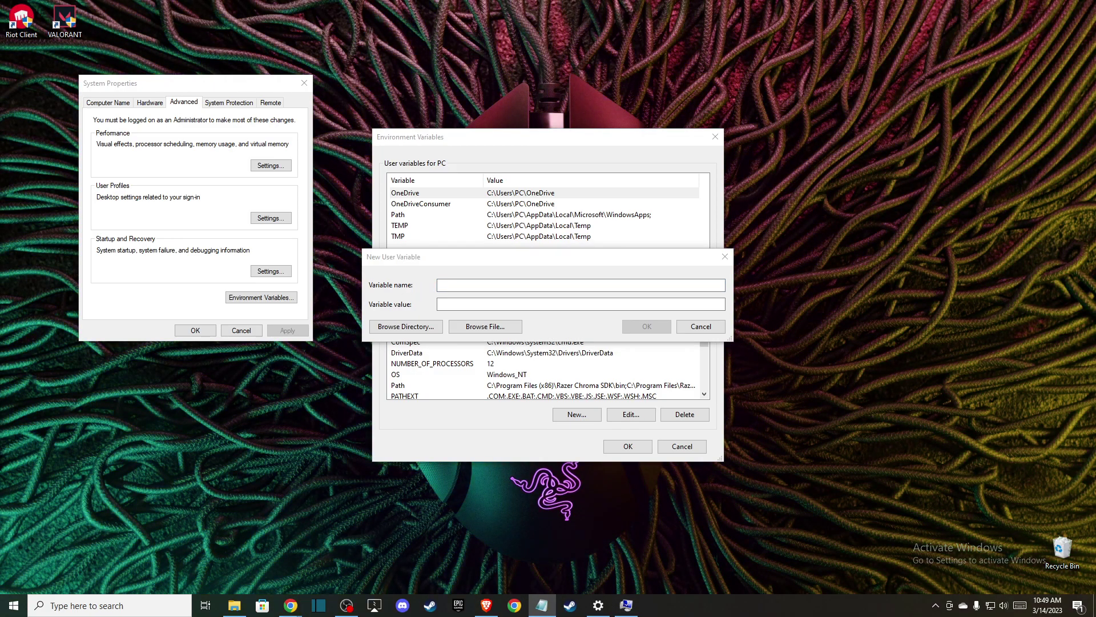
{"action": "left_click", "coordinate": [446, 284]}
{"action": "type", "text": "OPENSSL_ia32cap"}
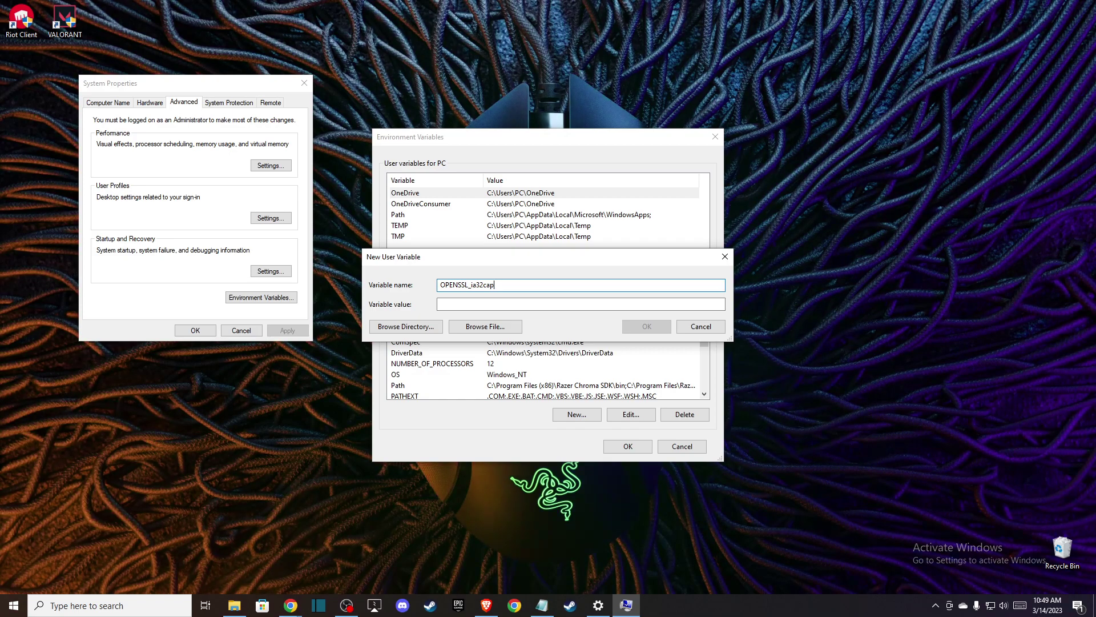
{"action": "key", "text": "alt+Tab"}
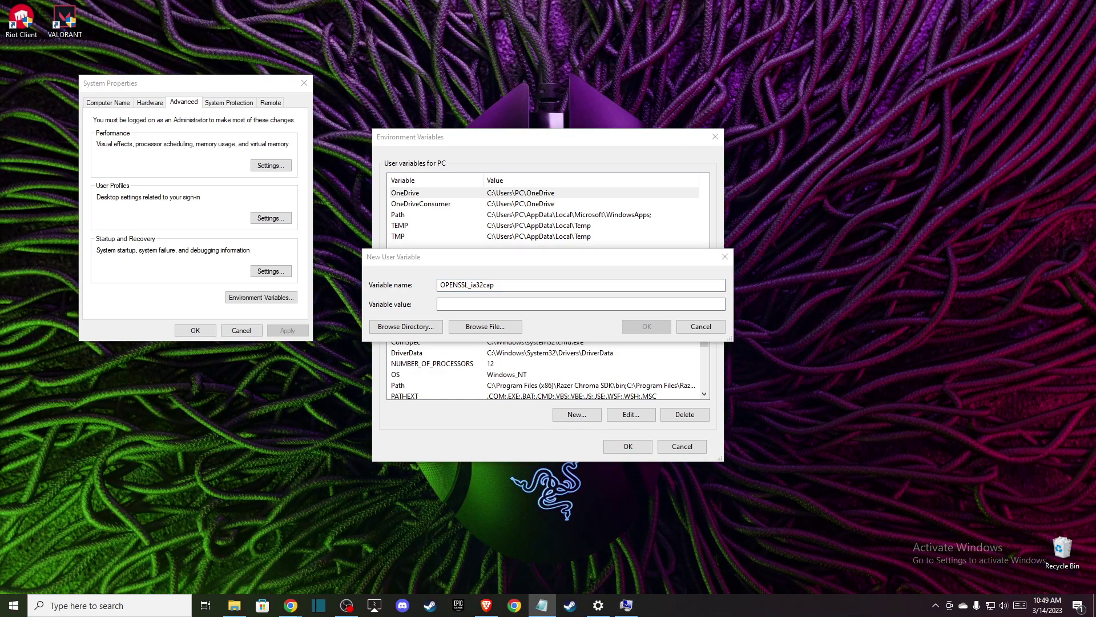
{"action": "left_click", "coordinate": [475, 304]}
{"action": "key", "text": "ctrl+v"}
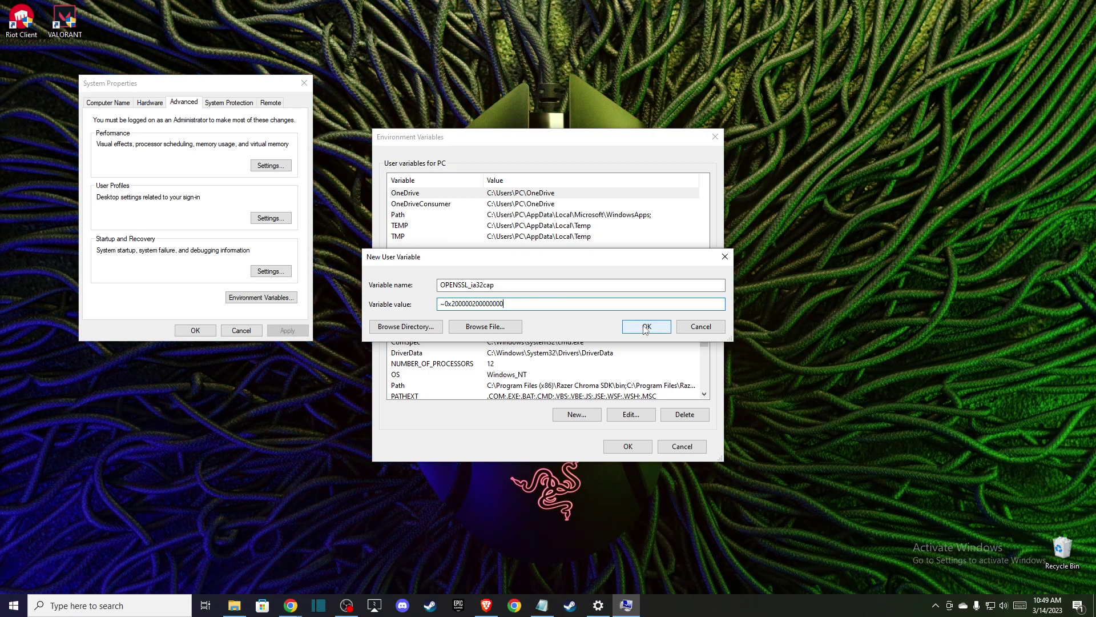
{"action": "left_click", "coordinate": [644, 329]}
{"action": "left_click", "coordinate": [625, 450]}
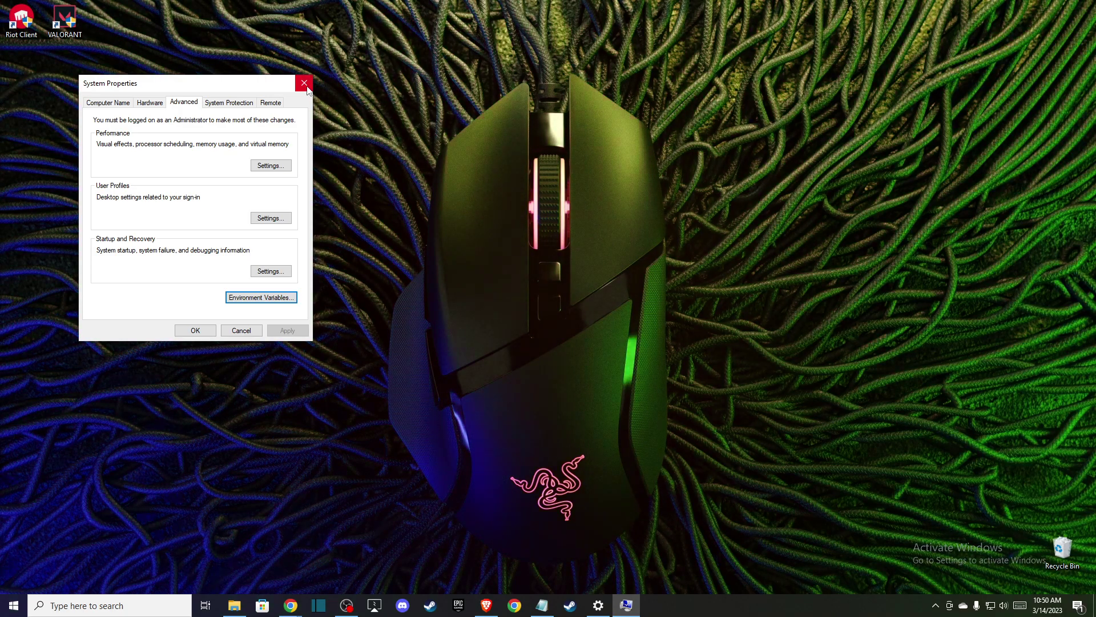
Close System Properties, then open Task Manager to check processes and close it.
{"action": "left_click", "coordinate": [306, 86]}
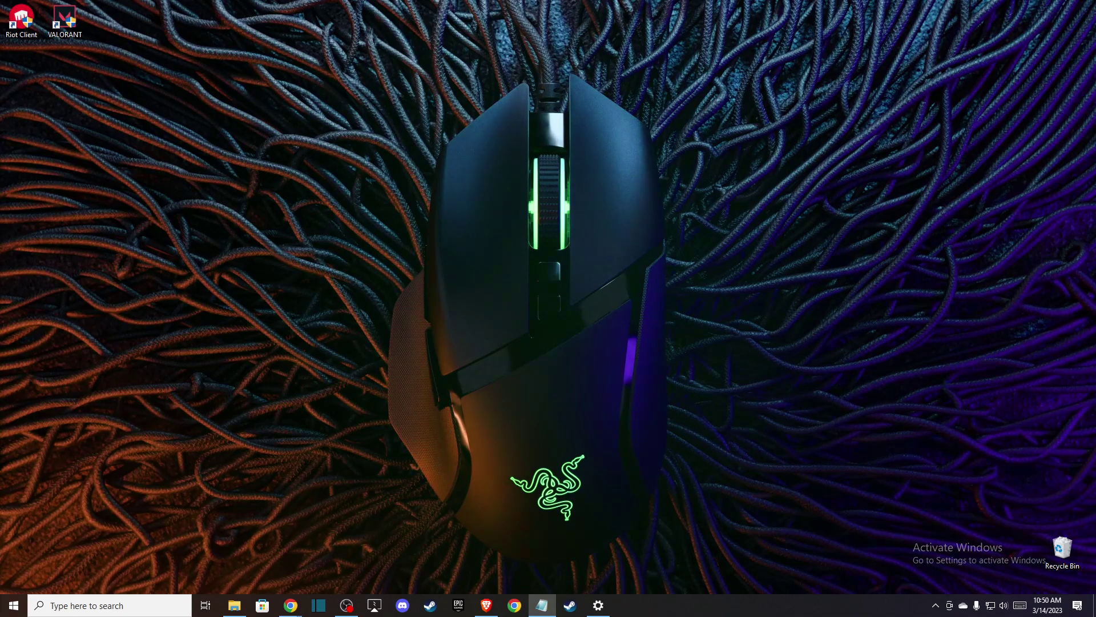
{"action": "left_click", "coordinate": [108, 605]}
{"action": "type", "text": "tas"}
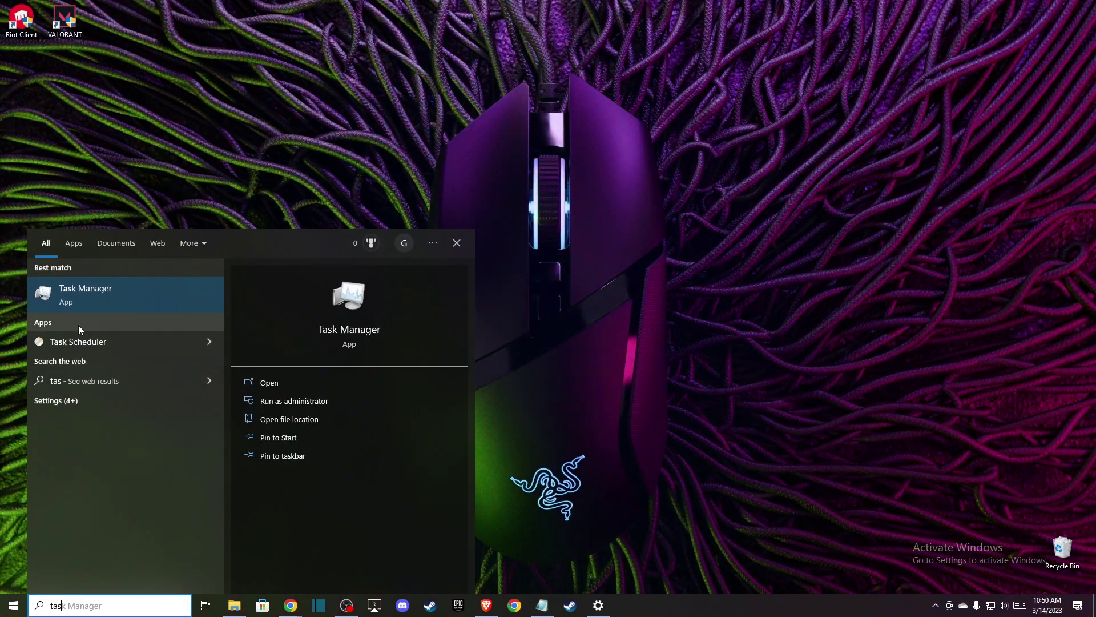
{"action": "key", "text": "Return"}
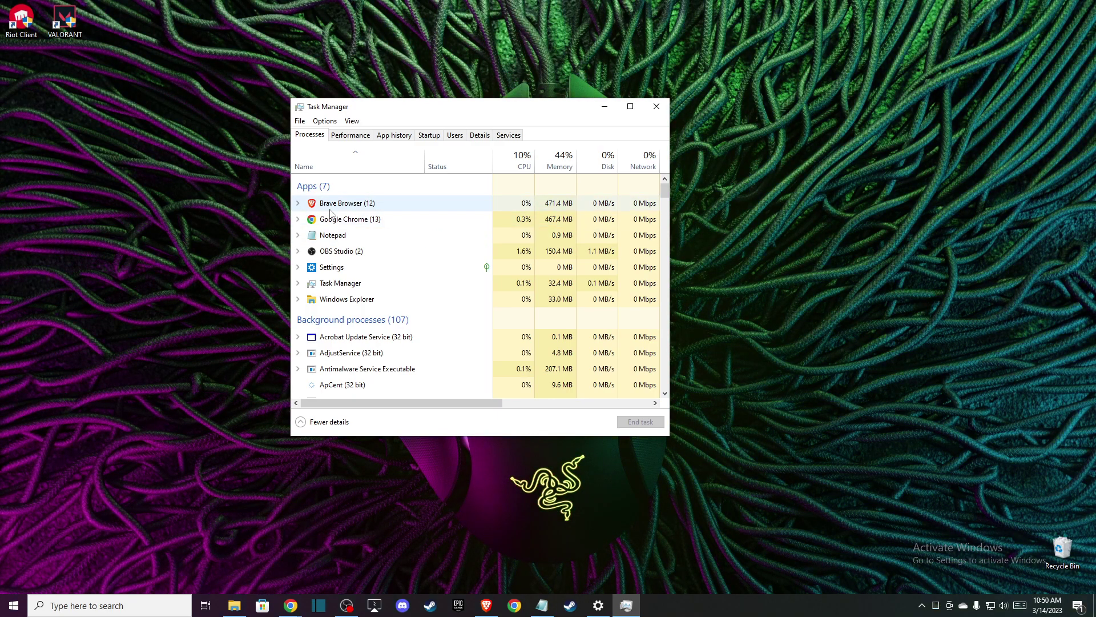
{"action": "left_click", "coordinate": [657, 107]}
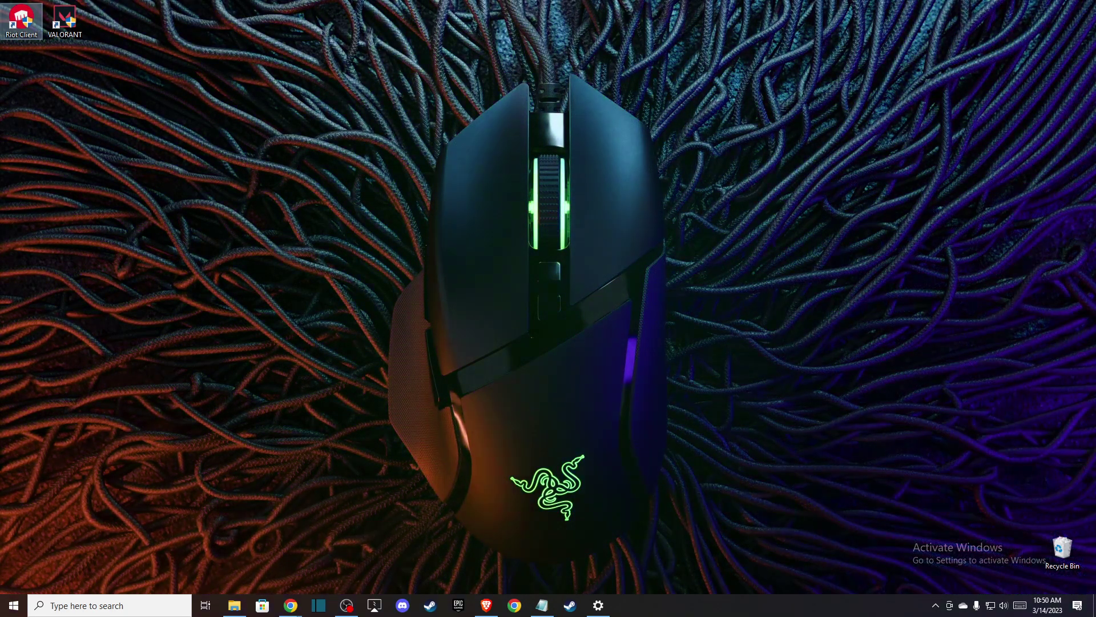
Open the Windows Update page, confirm the PC is up to date, and close Settings.
{"action": "left_click", "coordinate": [90, 610]}
{"action": "type", "text": "check for"}
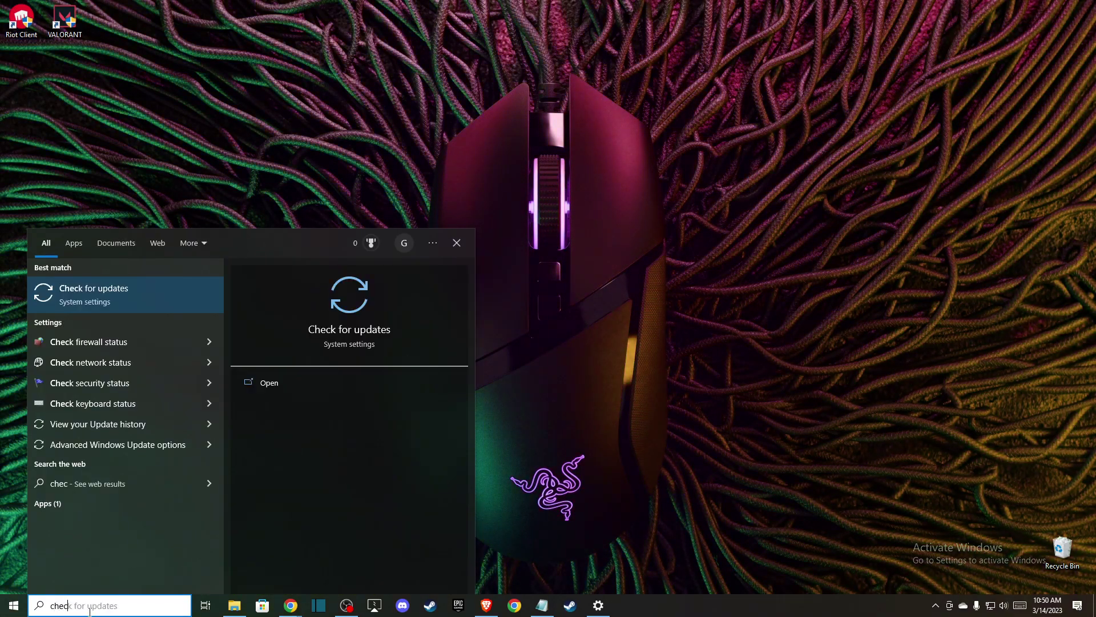
{"action": "key", "text": "Return"}
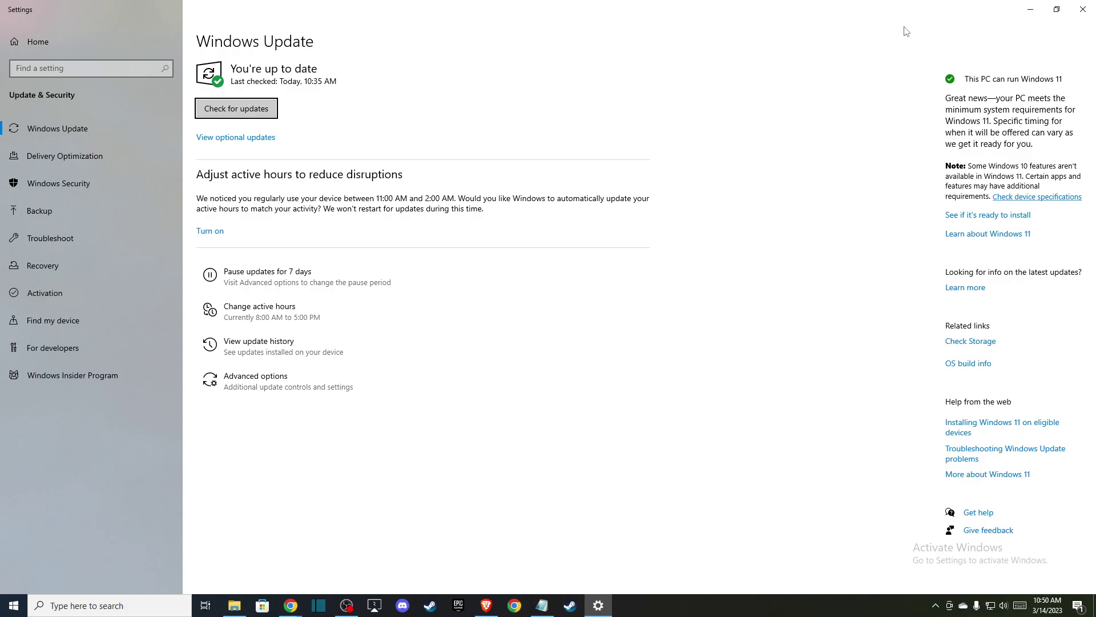
{"action": "left_click", "coordinate": [1081, 12]}
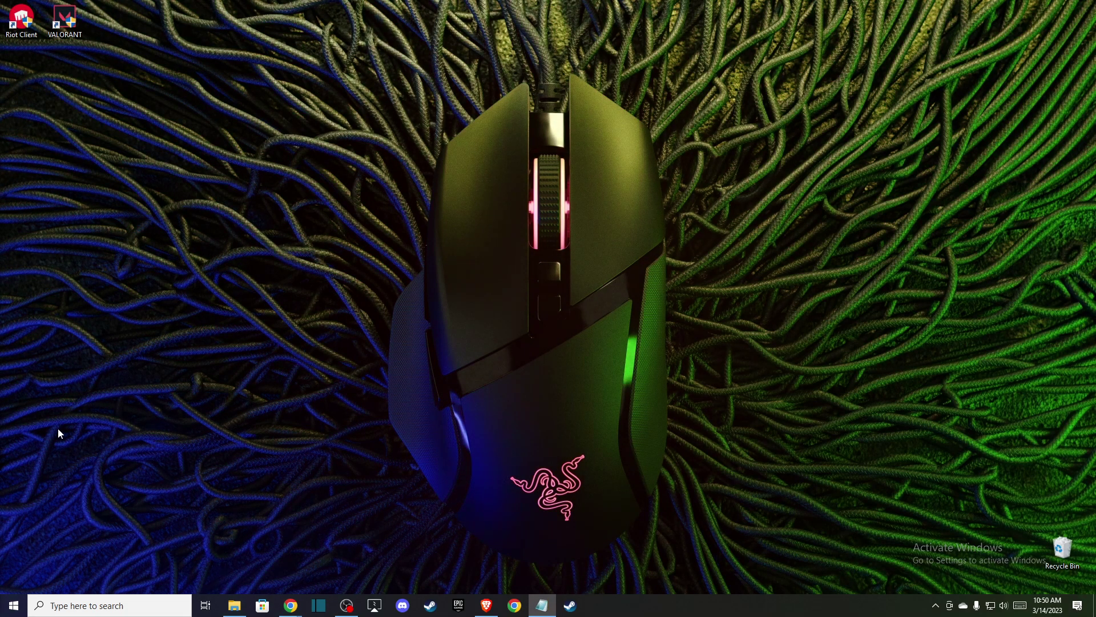
Check GeForce Experience drivers, confirm Game Ready Driver 531.18 is current, then close it.
{"action": "left_click", "coordinate": [94, 608]}
{"action": "type", "text": "g"}
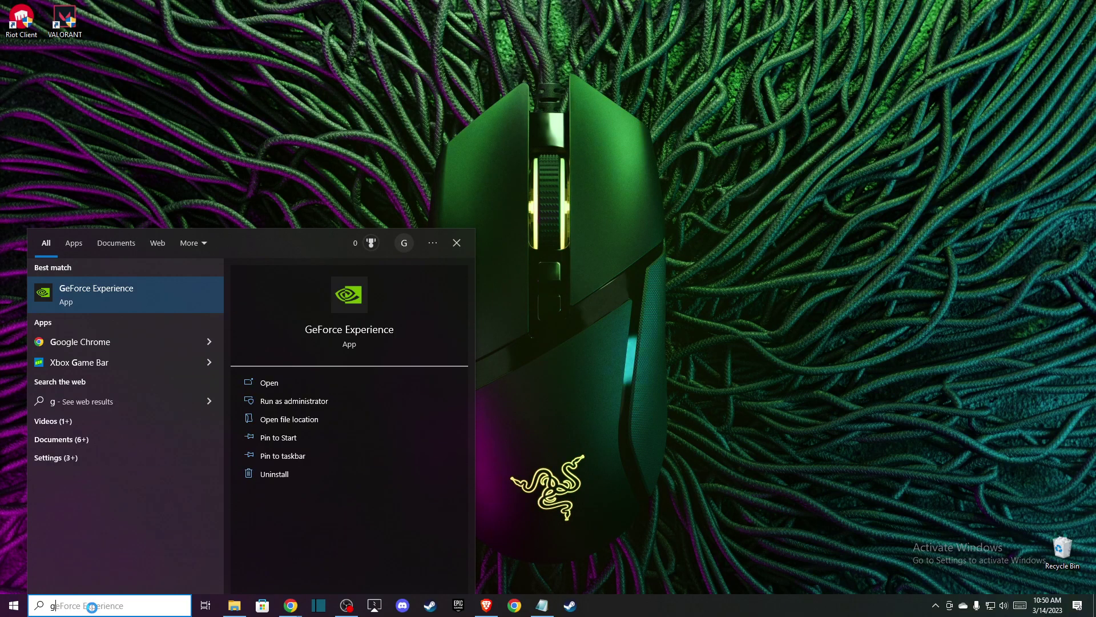
{"action": "left_click", "coordinate": [91, 306]}
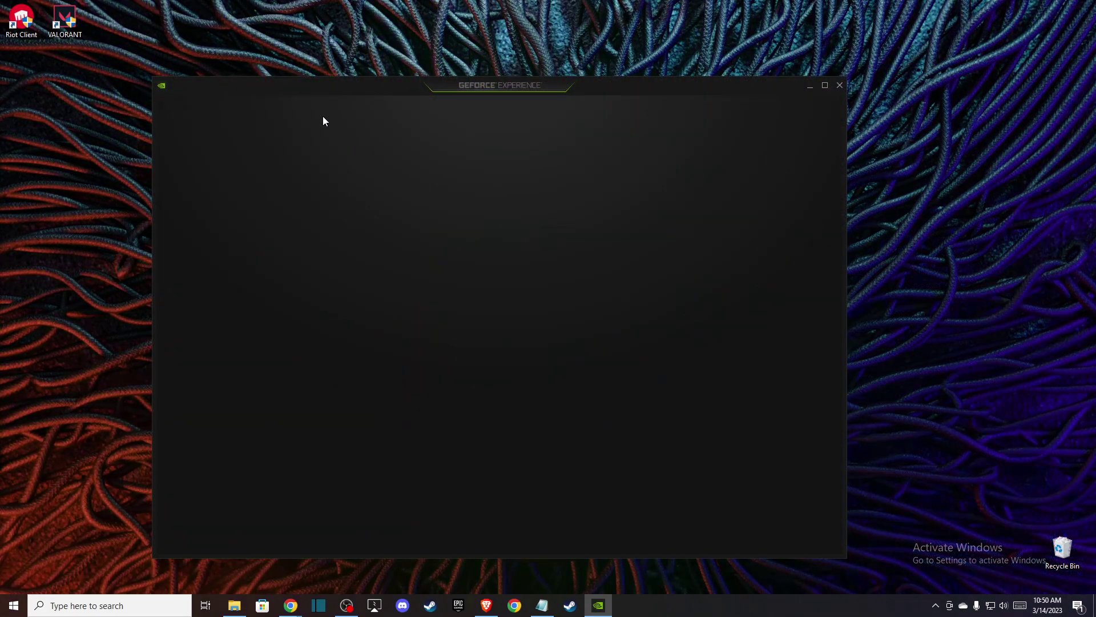
{"action": "left_click", "coordinate": [265, 111]}
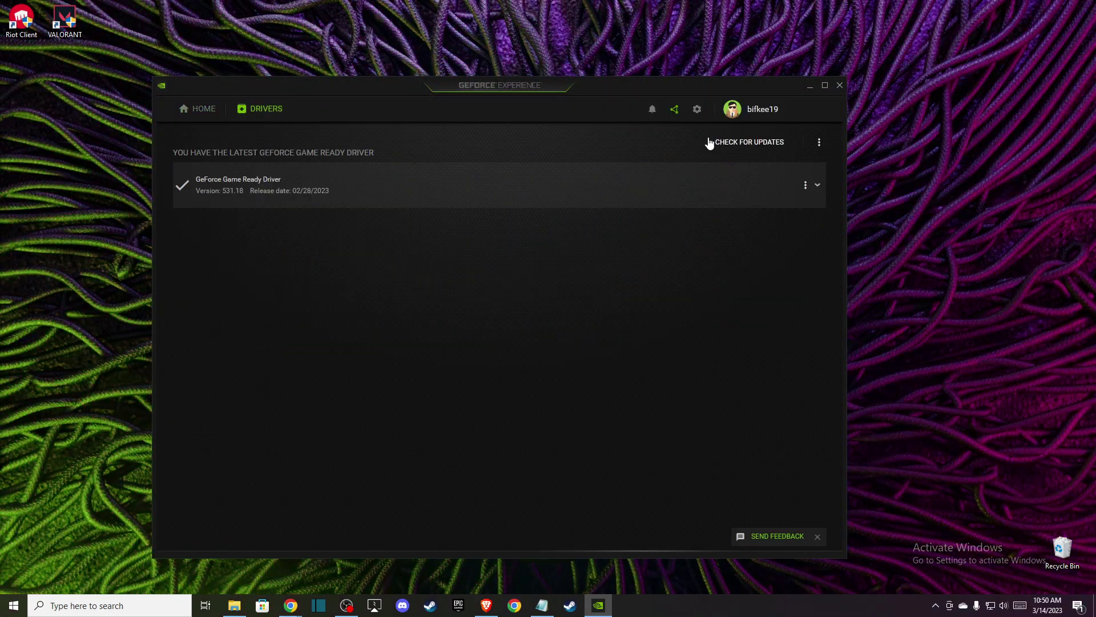
{"action": "left_click", "coordinate": [749, 144]}
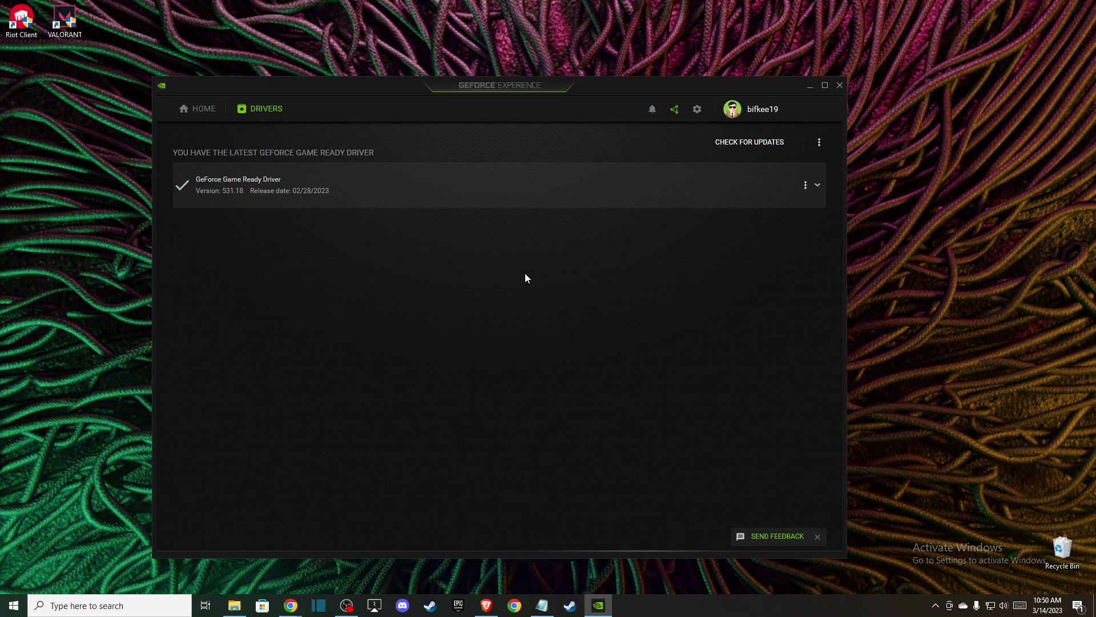
{"action": "left_click", "coordinate": [839, 86]}
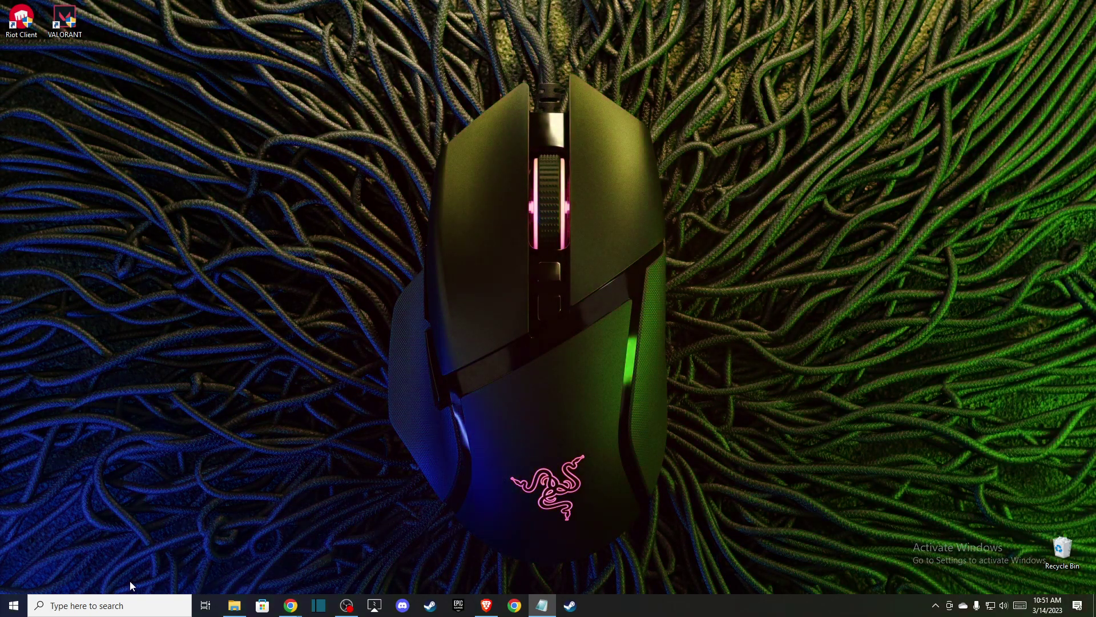
Open Firewall & network protection in Windows Security.
{"action": "left_click", "coordinate": [105, 608]}
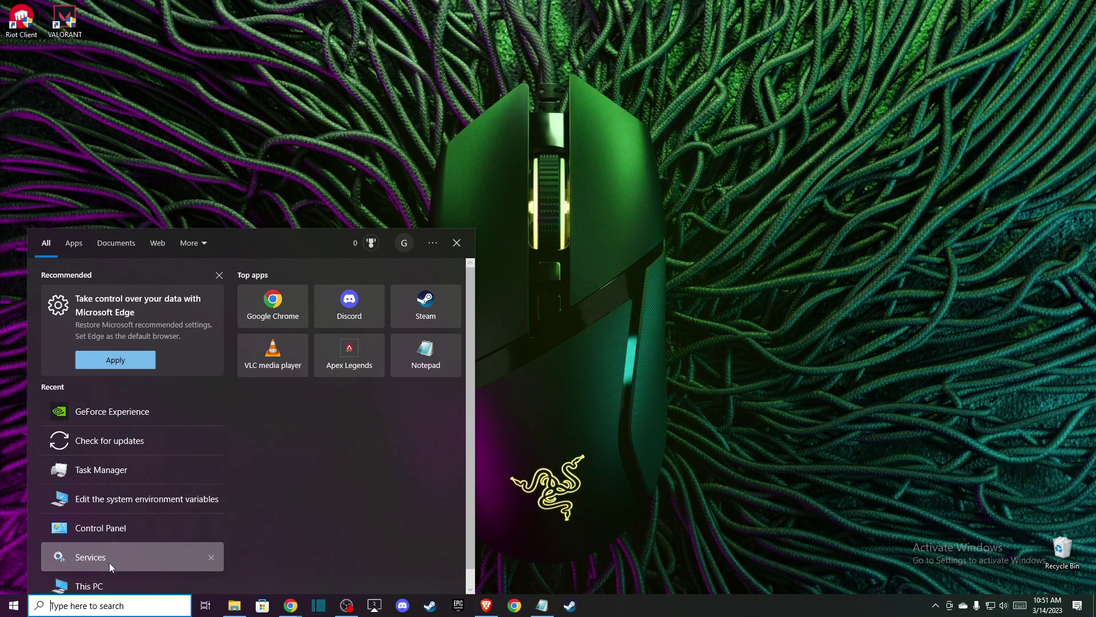
{"action": "type", "text": "firew"}
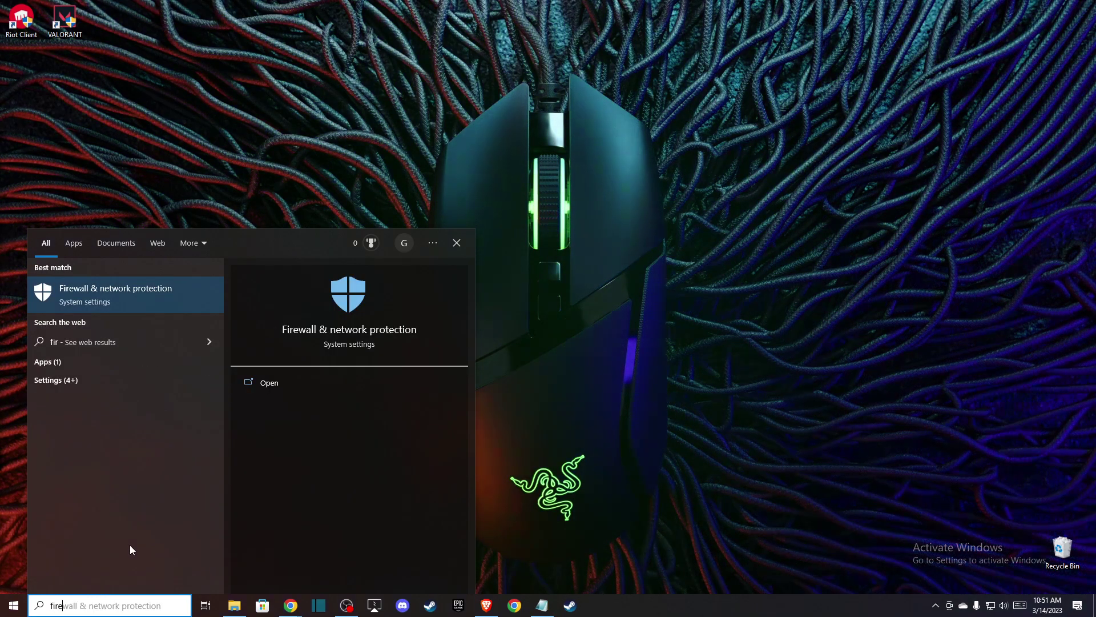
{"action": "key", "text": "BackSpace"}
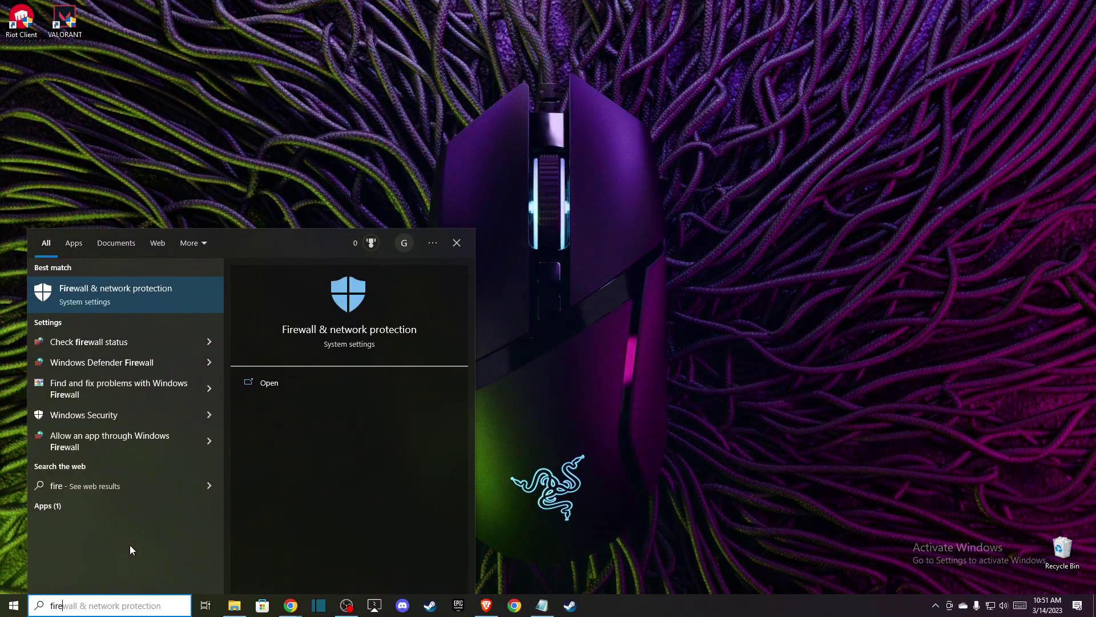
{"action": "left_click", "coordinate": [129, 297]}
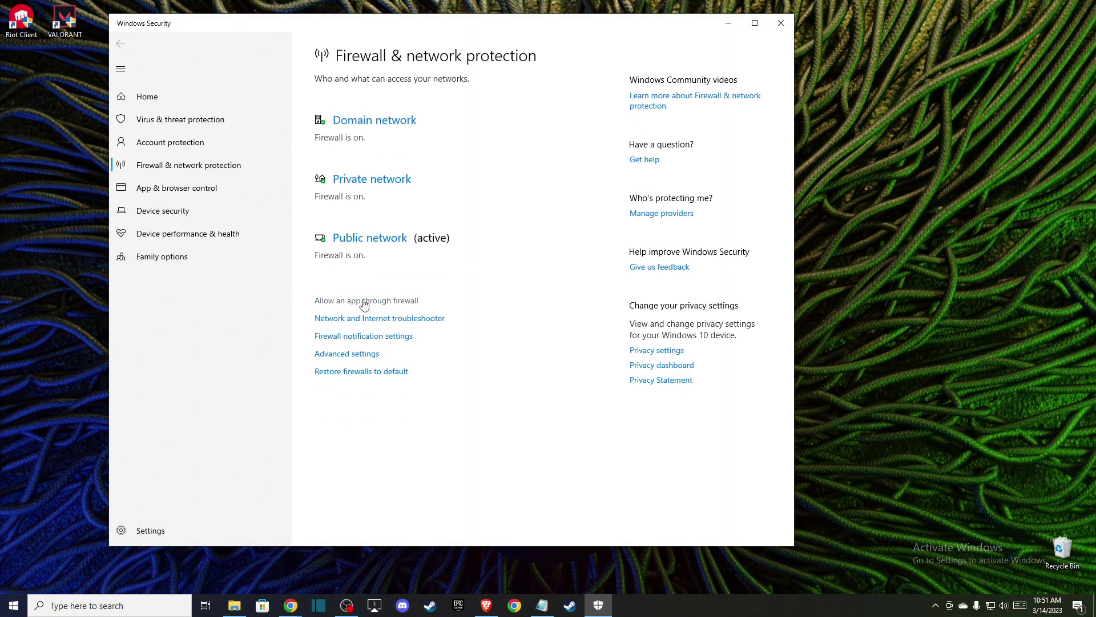
Unlock the allowed-apps list and bring up the file picker to add another app.
{"action": "left_click", "coordinate": [376, 301]}
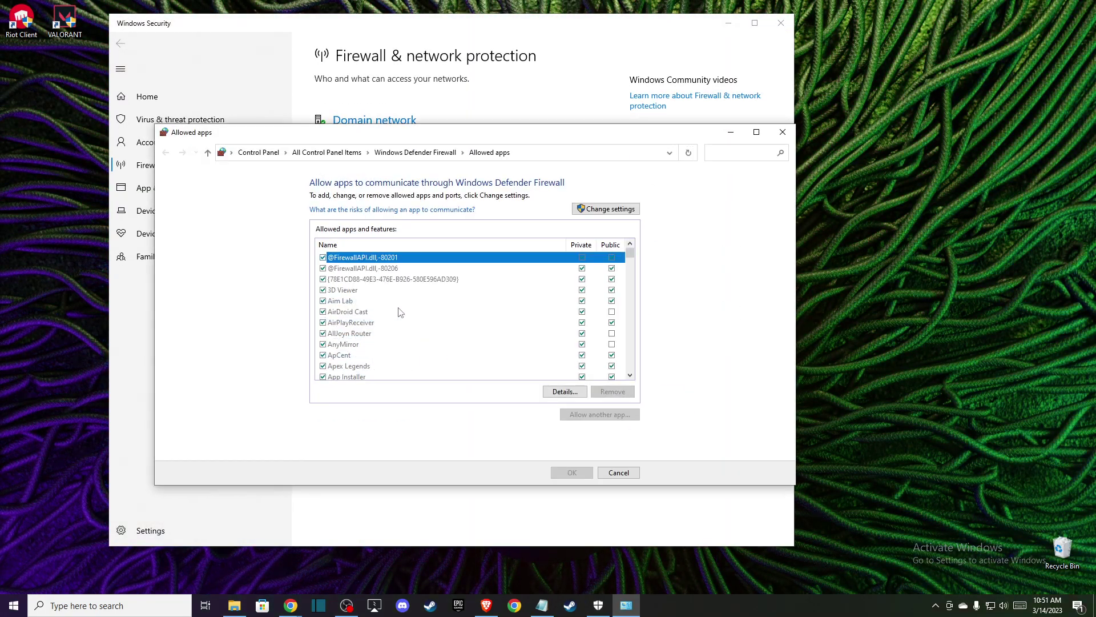
{"action": "left_click", "coordinate": [611, 209]}
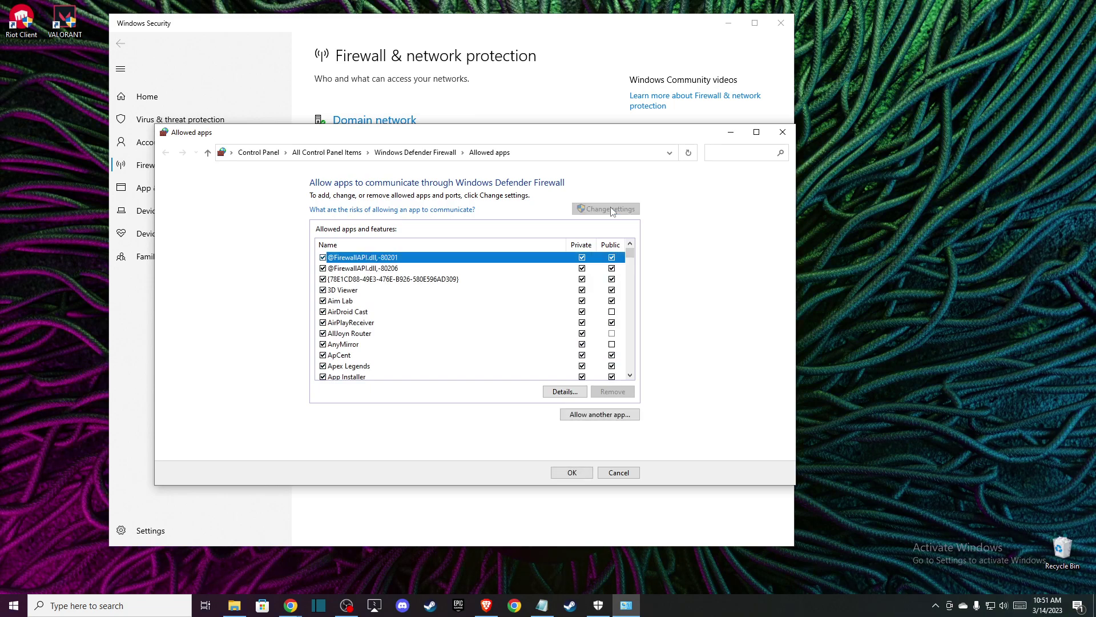
{"action": "left_click", "coordinate": [582, 415]}
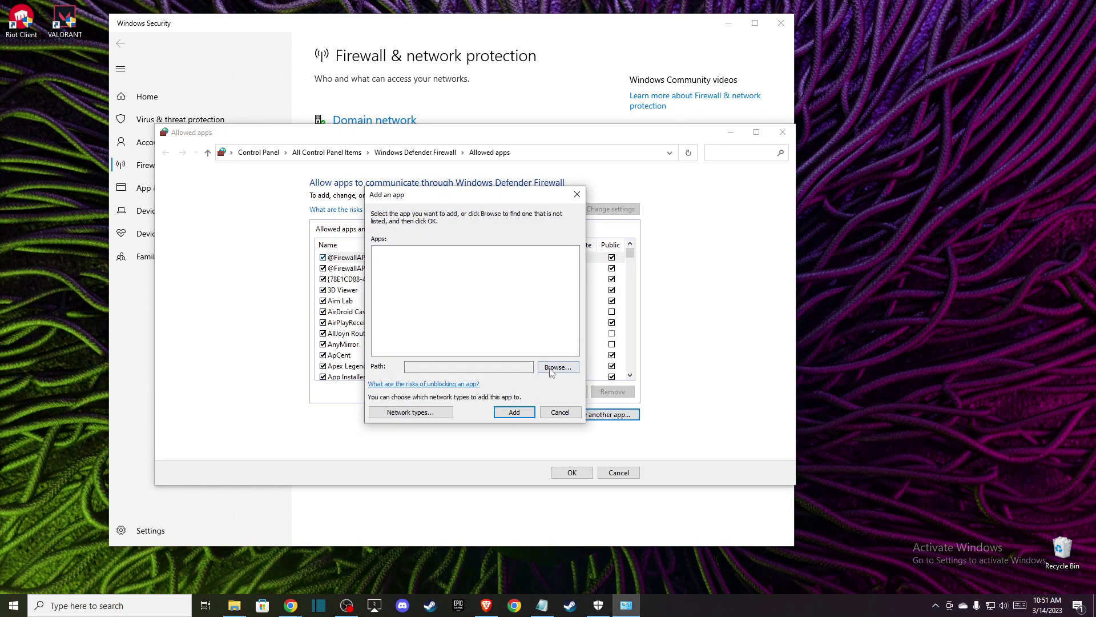
{"action": "left_click", "coordinate": [557, 368]}
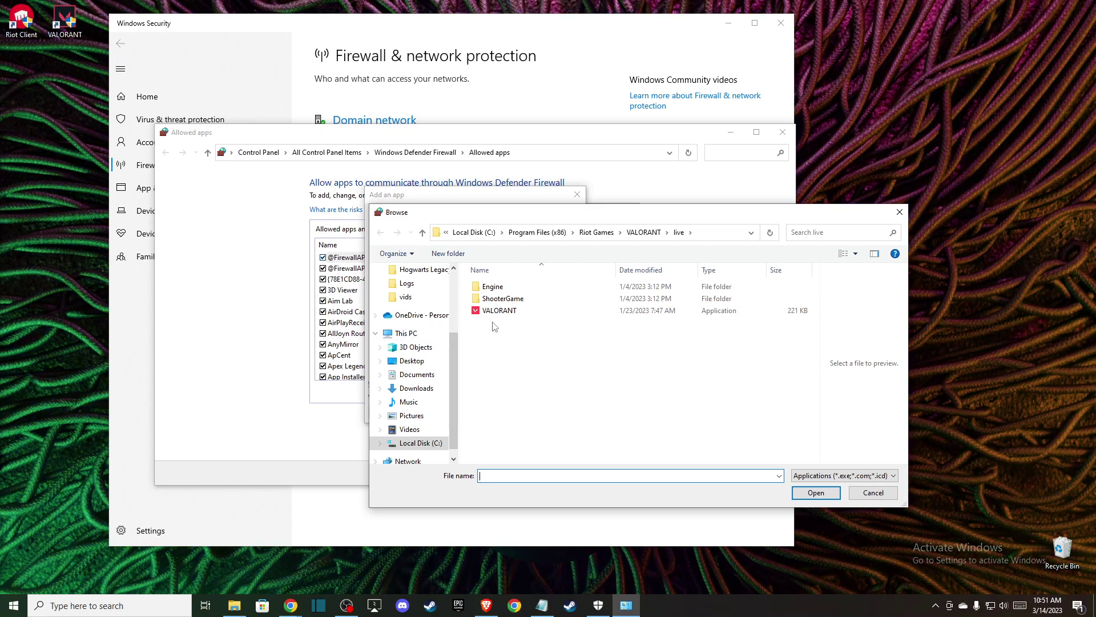
Browse to C:\Program Files (x86)\Riot Games\VALORANT\live and choose VALORANT.exe.
{"action": "left_click", "coordinate": [415, 443]}
{"action": "left_click", "coordinate": [524, 339]}
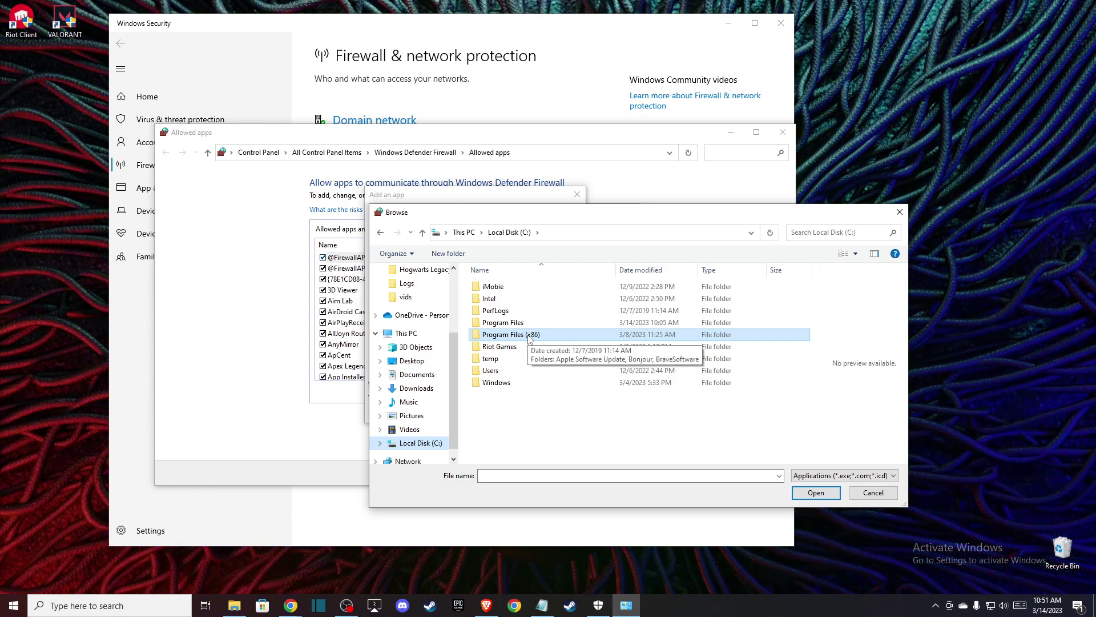
{"action": "double_click", "coordinate": [528, 336]}
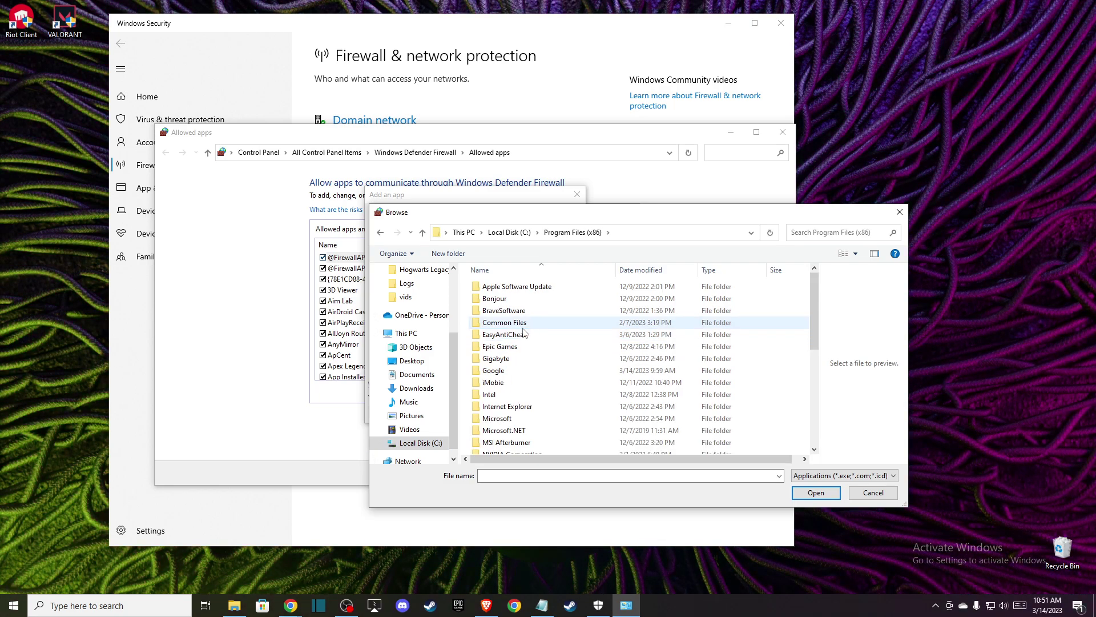
{"action": "scroll", "coordinate": [522, 331], "scroll_direction": "down", "scroll_amount": 8}
{"action": "left_click", "coordinate": [495, 284]}
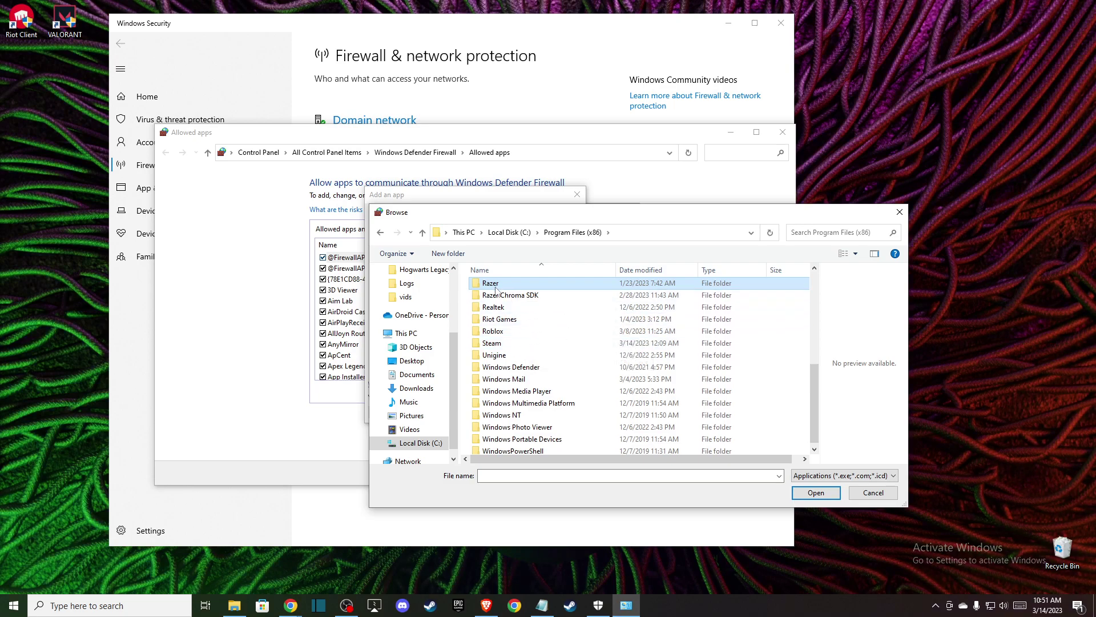
{"action": "double_click", "coordinate": [497, 318]}
{"action": "double_click", "coordinate": [496, 296]}
{"action": "double_click", "coordinate": [488, 287]}
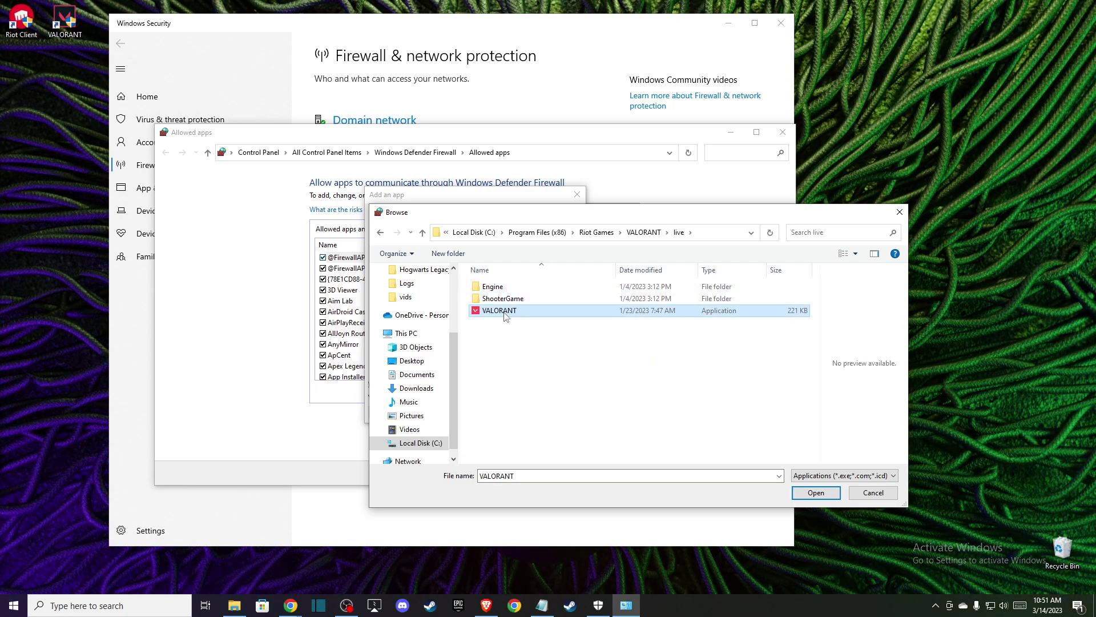
{"action": "left_click", "coordinate": [816, 492]}
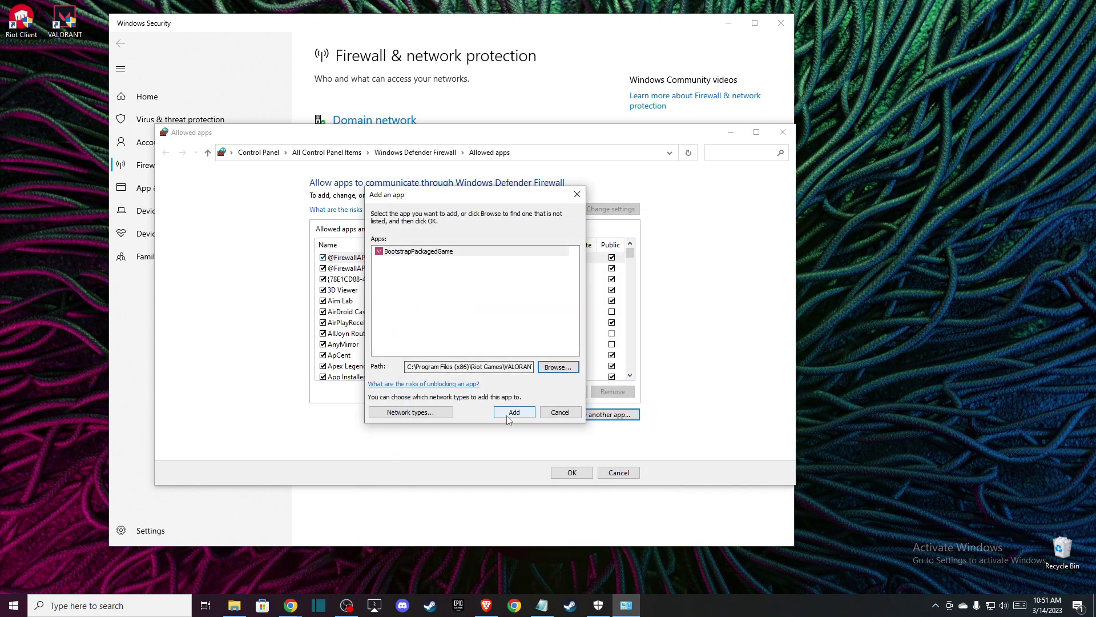
Cancel the Add an app dialog and dismiss an unused 'task' search.
{"action": "left_click", "coordinate": [559, 412]}
{"action": "left_click", "coordinate": [118, 607]}
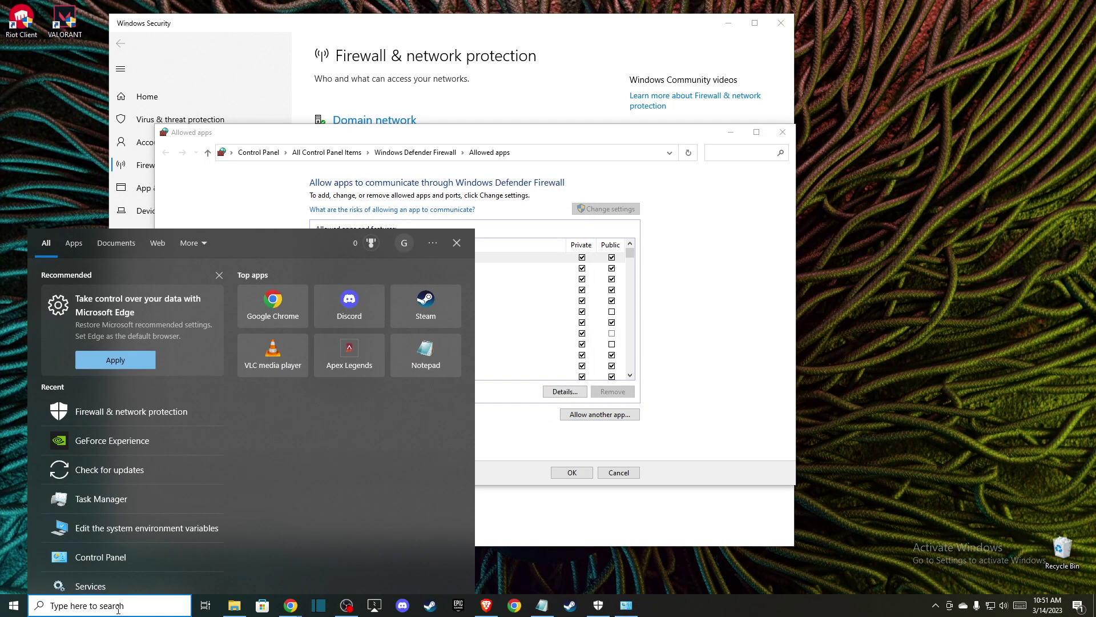
{"action": "type", "text": "task"}
{"action": "key", "text": "Escape"}
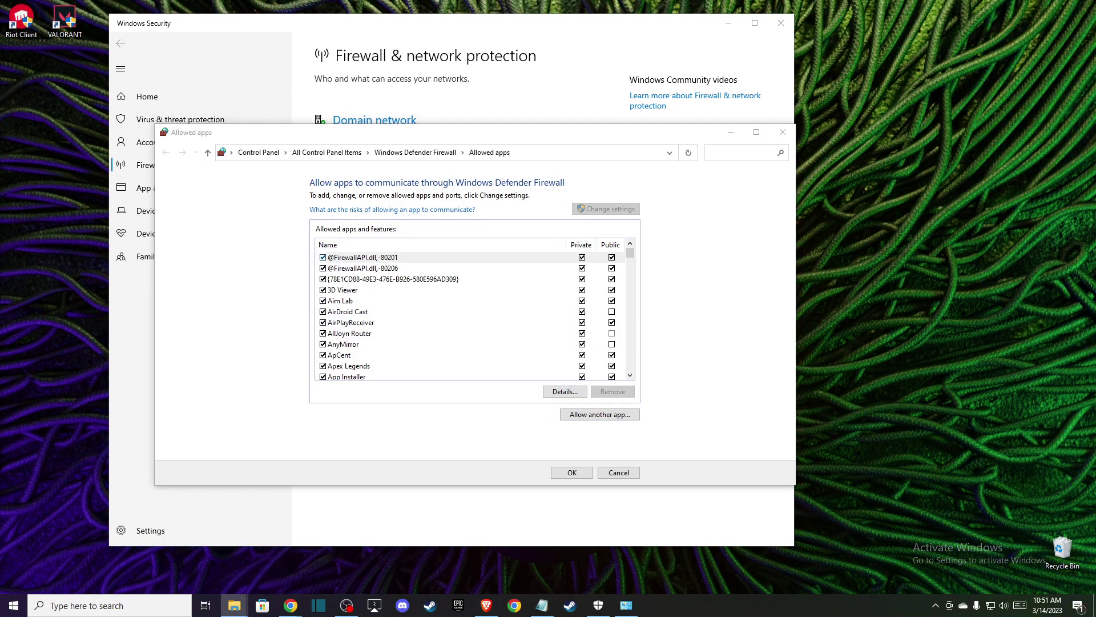
In a new File Explorer window, navigate to C:\Program Files (x86)\Riot Games\VALORANT\live.
{"action": "key", "text": "super+e"}
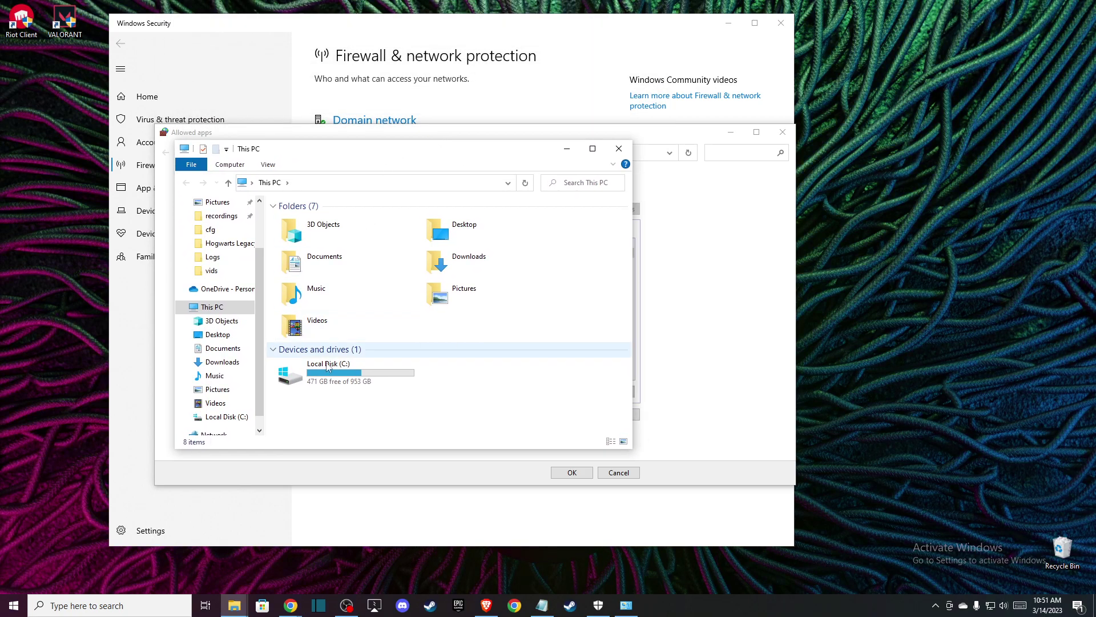
{"action": "double_click", "coordinate": [338, 369]}
{"action": "double_click", "coordinate": [317, 266]}
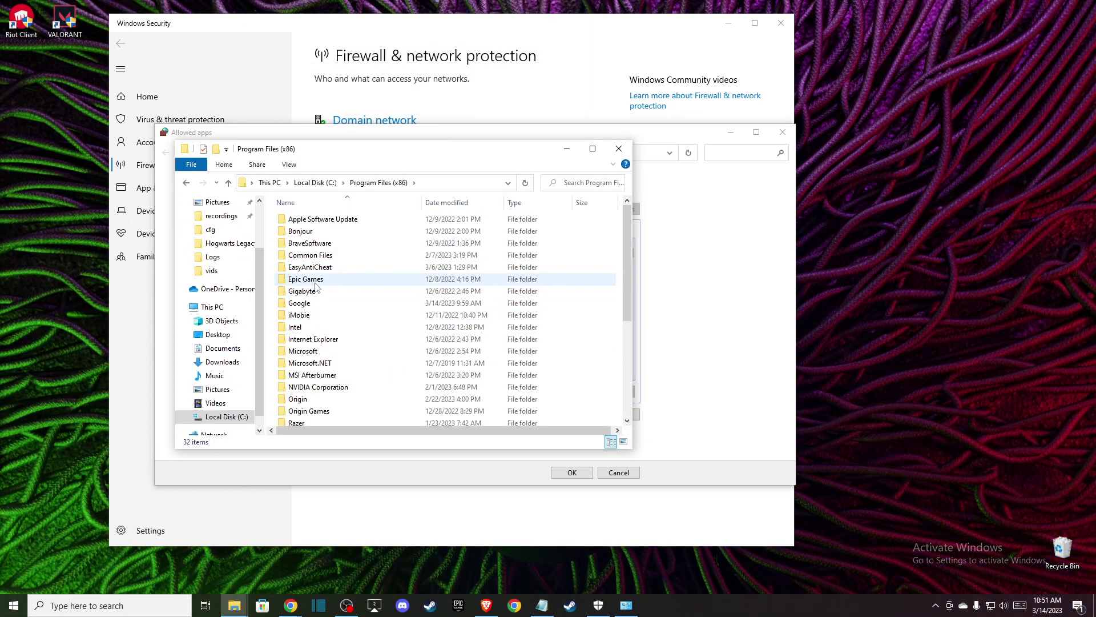
{"action": "scroll", "coordinate": [318, 285], "scroll_direction": "down", "scroll_amount": 5}
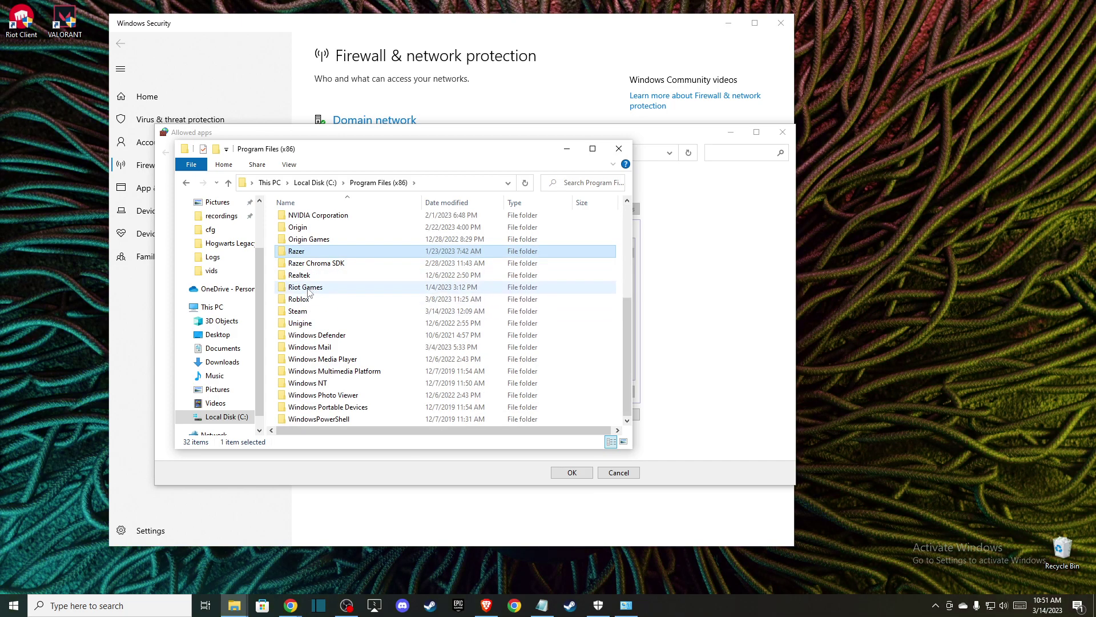
{"action": "double_click", "coordinate": [312, 291]}
{"action": "double_click", "coordinate": [306, 231]}
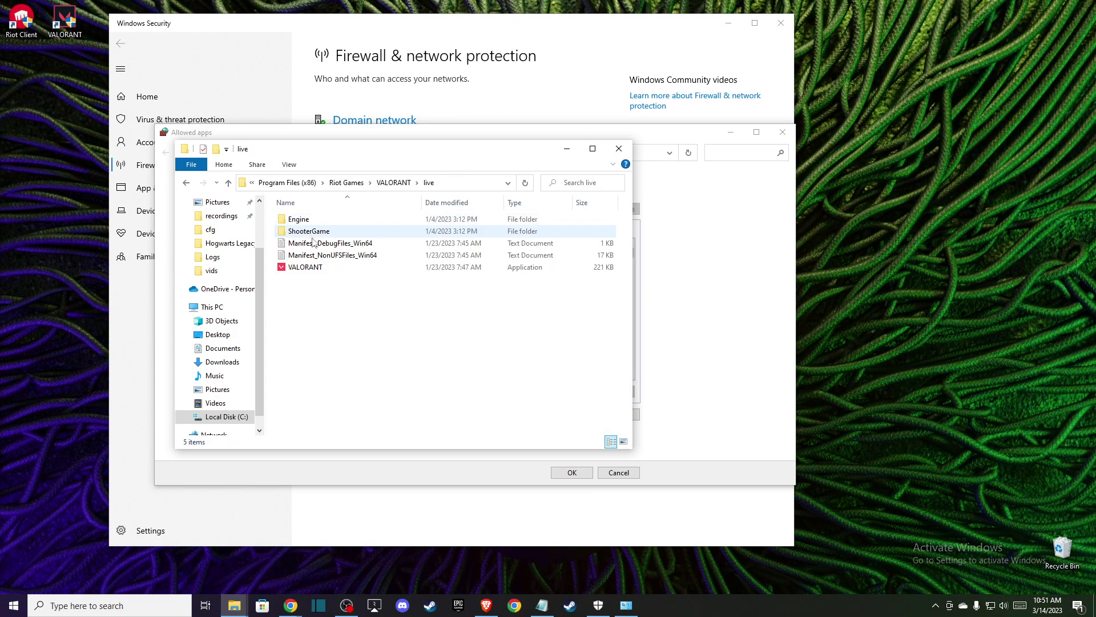
Disable fullscreen optimizations in VALORANT.exe's Compatibility properties, then close Explorer and the allowed-apps window.
{"action": "right_click", "coordinate": [309, 269]}
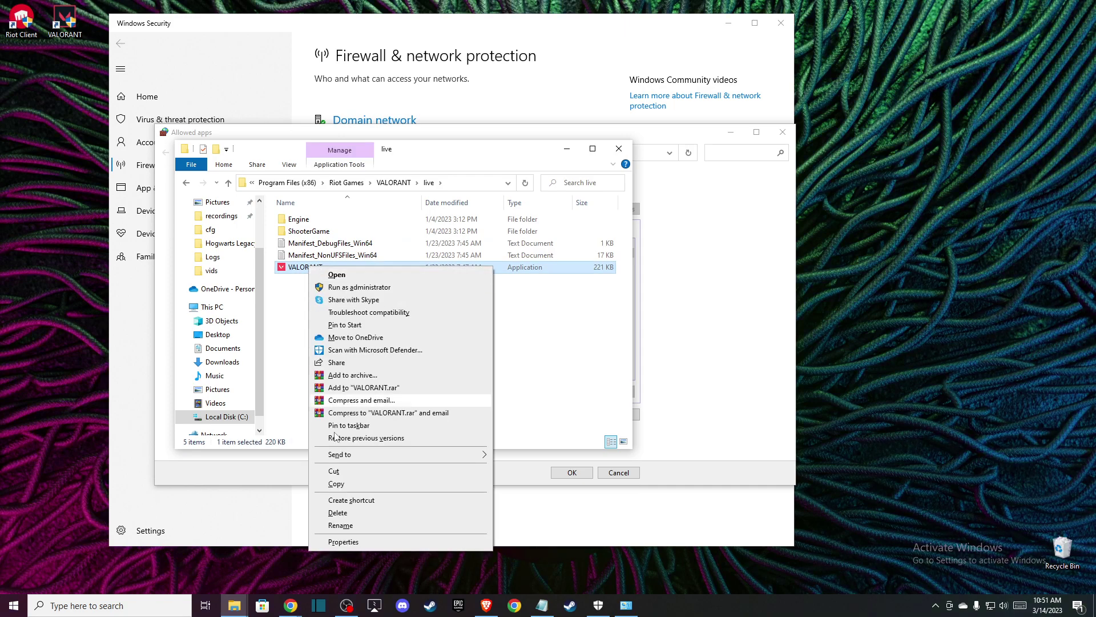
{"action": "left_click", "coordinate": [342, 545]}
{"action": "left_click", "coordinate": [415, 305]}
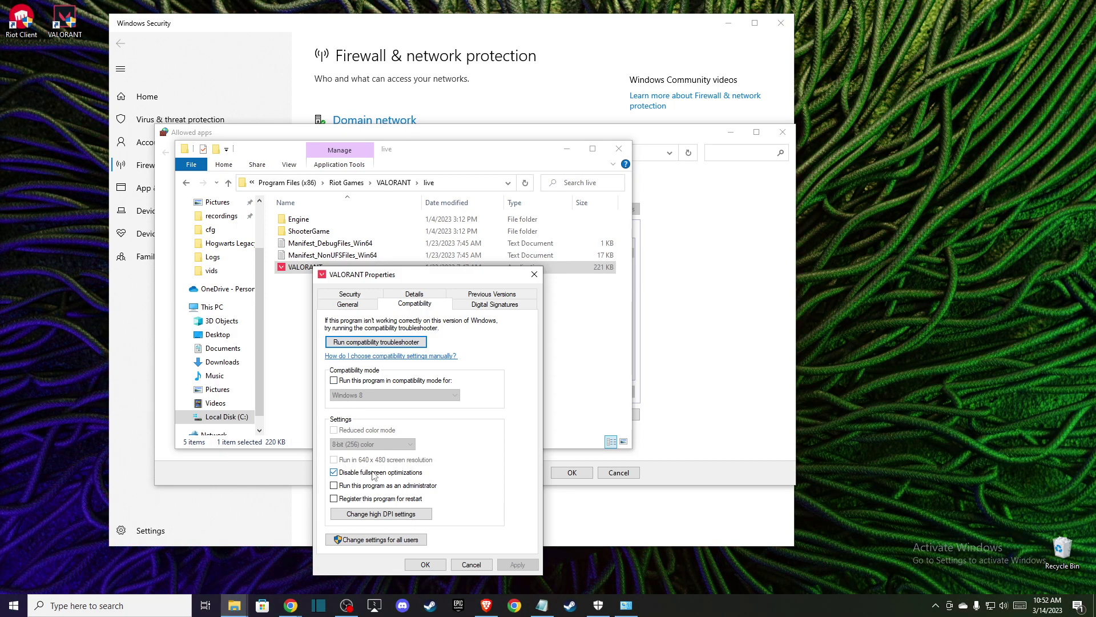
{"action": "left_click", "coordinate": [426, 564]}
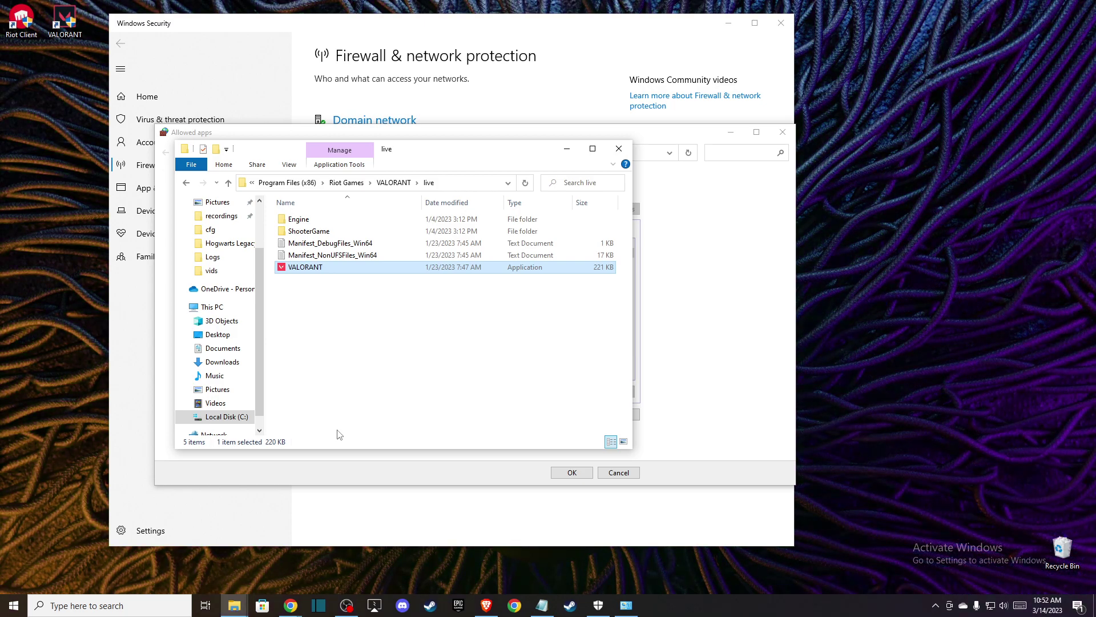
{"action": "left_click", "coordinate": [619, 148]}
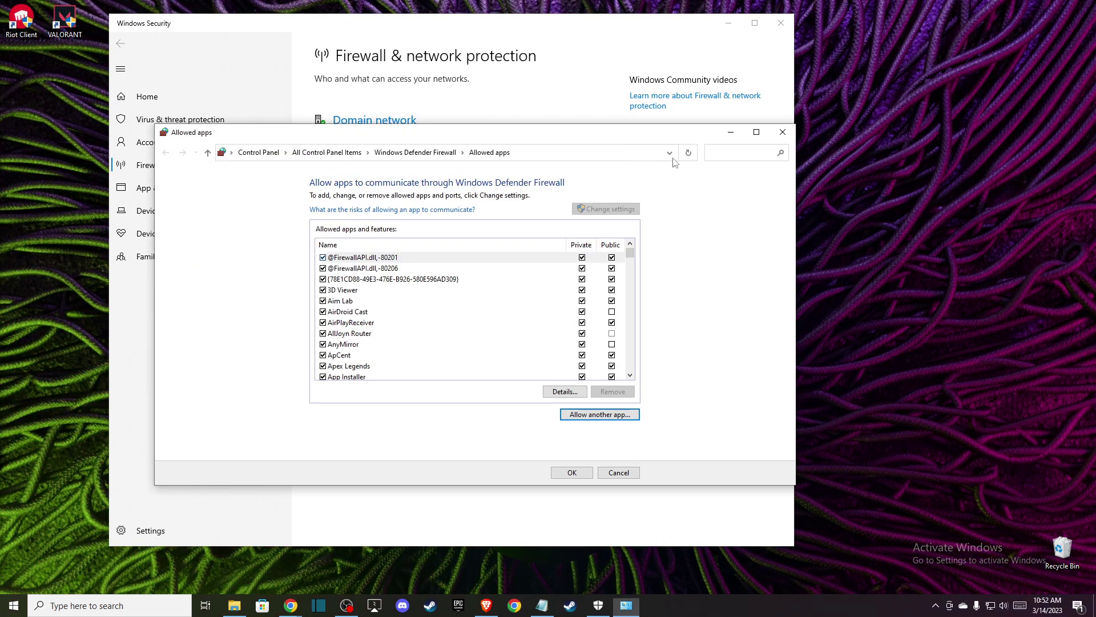
{"action": "left_click", "coordinate": [782, 133]}
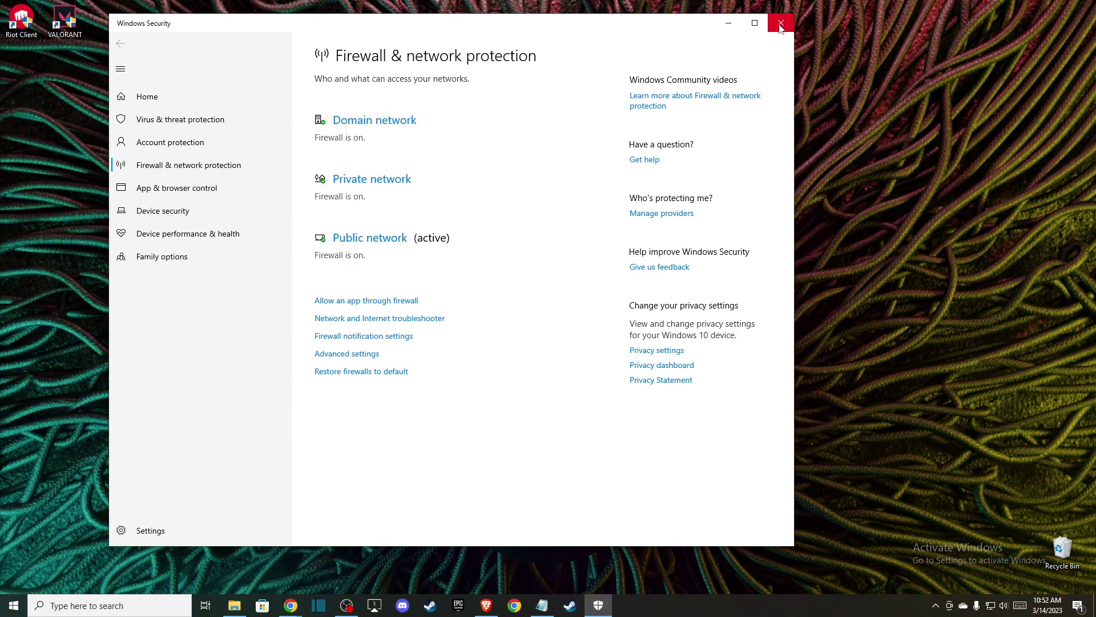